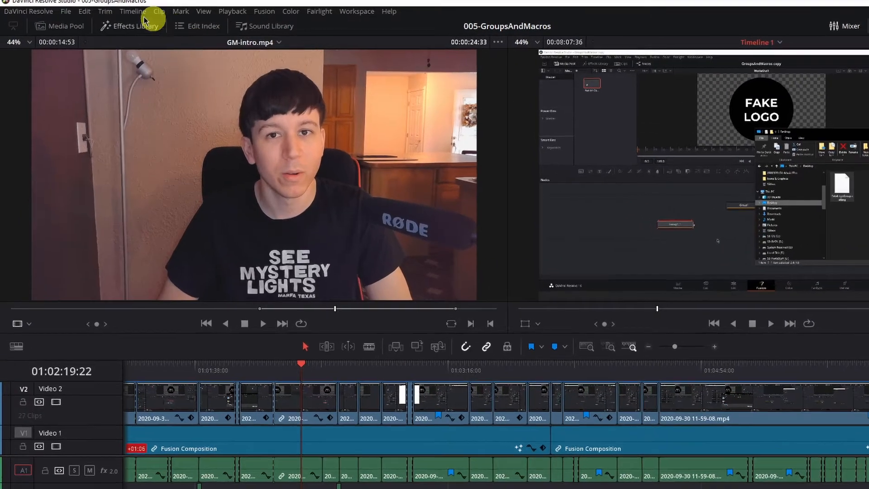
Step: Select GM-intro.mp4 in the media pool and add a marker to the source clip at 00:00:28:17
{"action": "left_click", "coordinate": [51, 27]}
{"action": "left_click", "coordinate": [152, 122]}
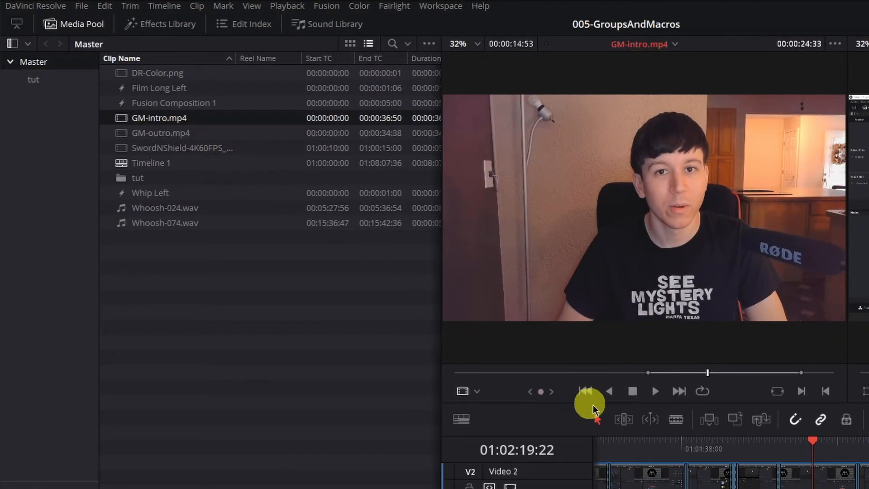
{"action": "left_click", "coordinate": [681, 372]}
{"action": "left_click_drag", "start_coordinate": [610, 373], "coordinate": [648, 369]}
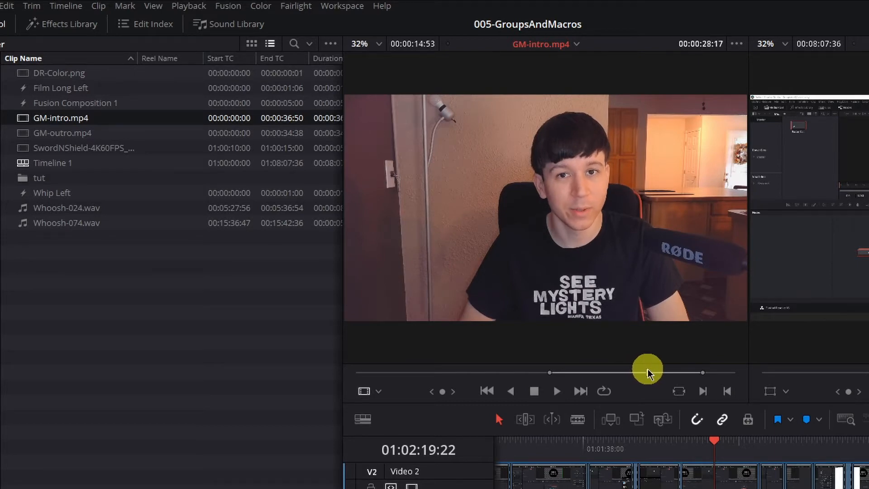
{"action": "key", "text": "m"}
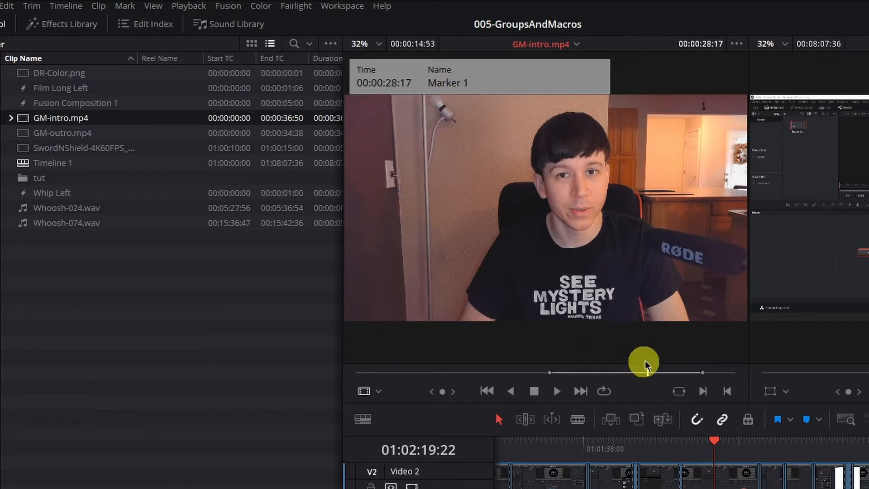
Step: Add a second marker to the GM-intro.mp4 source clip at 00:00:29:48, keeping its default name and colour
{"action": "left_click_drag", "start_coordinate": [650, 372], "coordinate": [663, 370]}
{"action": "key", "text": "ctrl+m"}
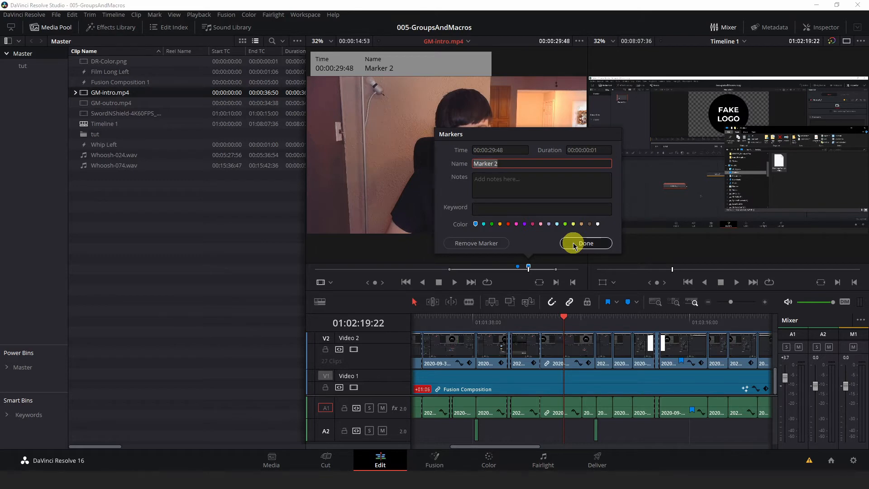
{"action": "left_click", "coordinate": [574, 244]}
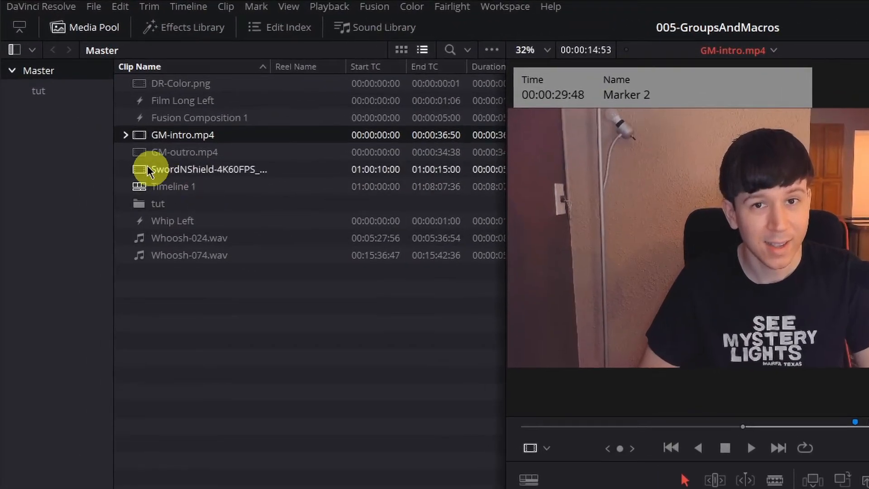
Step: Expand GM-intro.mp4 to inspect its Marker 1 and Marker 2 subclips, and switch the media pool to thumbnail view
{"action": "left_click", "coordinate": [125, 134]}
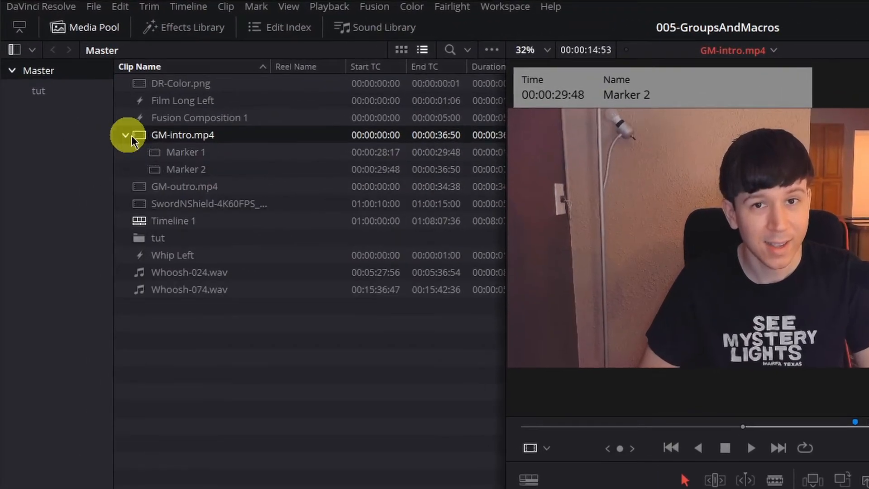
{"action": "left_click", "coordinate": [201, 157]}
{"action": "left_click", "coordinate": [205, 170], "text": "ctrl"}
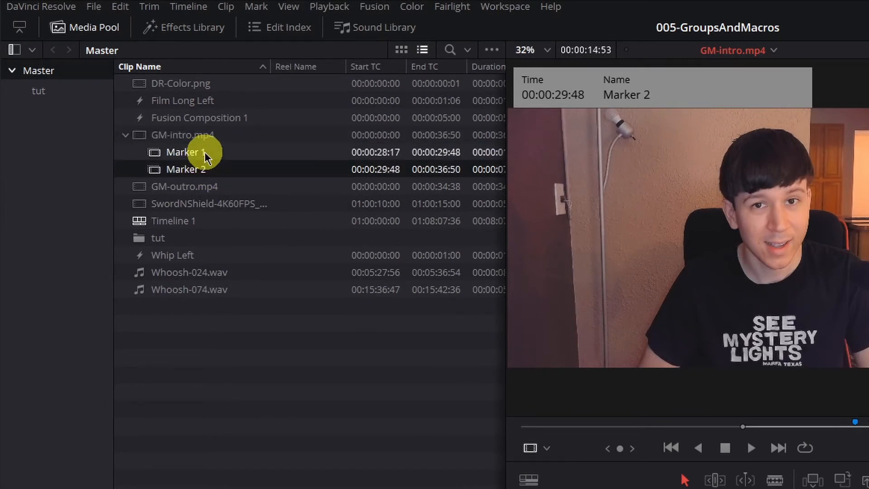
{"action": "left_click", "coordinate": [205, 157], "text": "ctrl"}
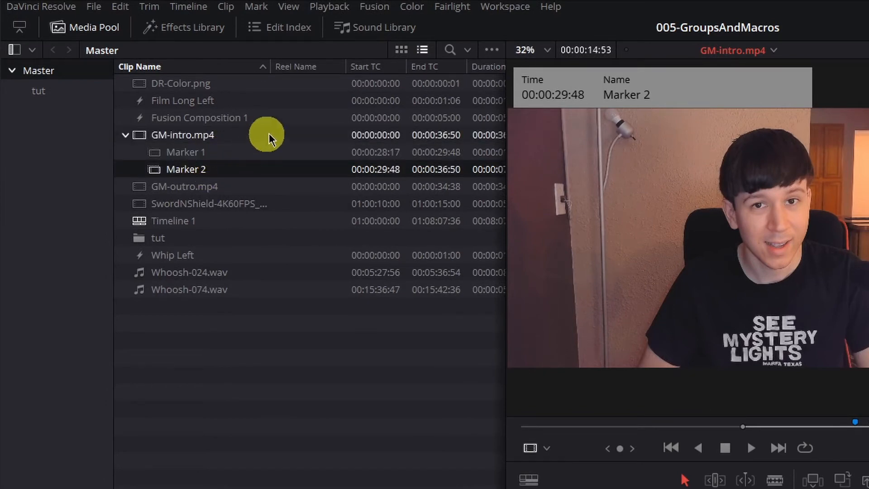
{"action": "left_click", "coordinate": [401, 49]}
{"action": "left_click", "coordinate": [222, 157]}
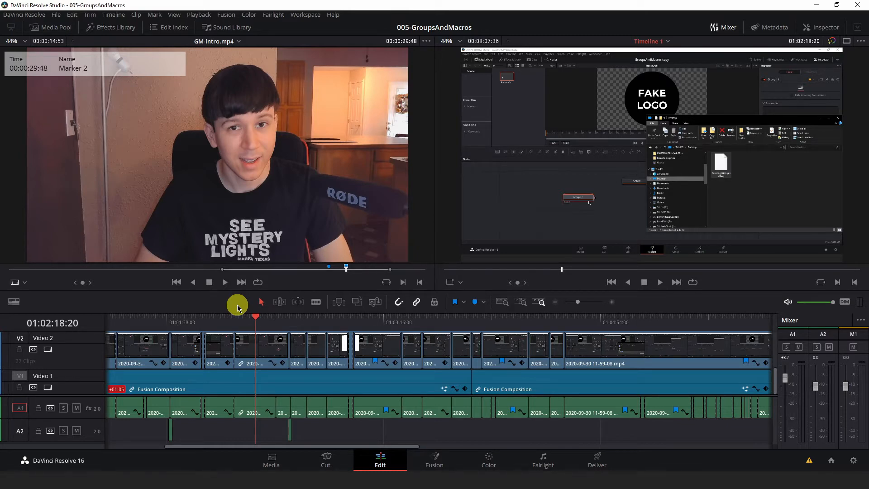
Step: Add a timeline marker at 01:02:17:19 and colour it red
{"action": "left_click", "coordinate": [255, 316]}
{"action": "left_click_drag", "start_coordinate": [255, 317], "coordinate": [253, 316]}
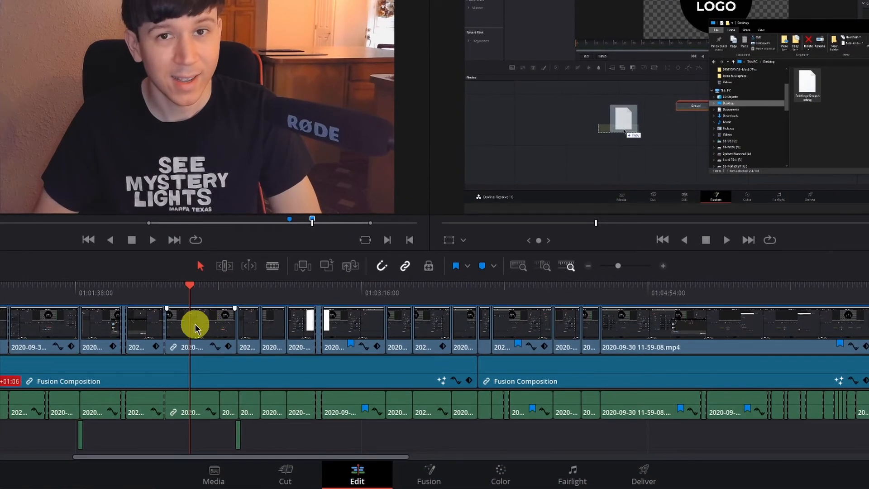
{"action": "key", "text": "m"}
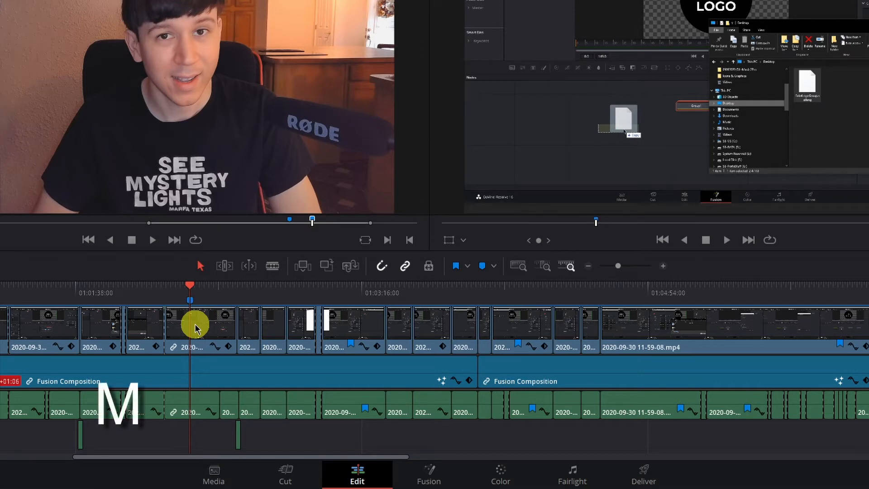
{"action": "double_click", "coordinate": [190, 300]}
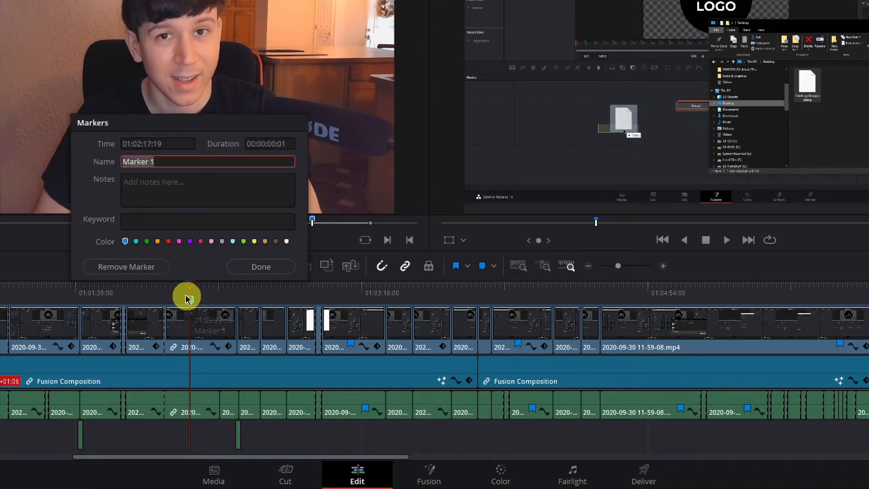
{"action": "left_click", "coordinate": [169, 241]}
{"action": "left_click", "coordinate": [244, 266]}
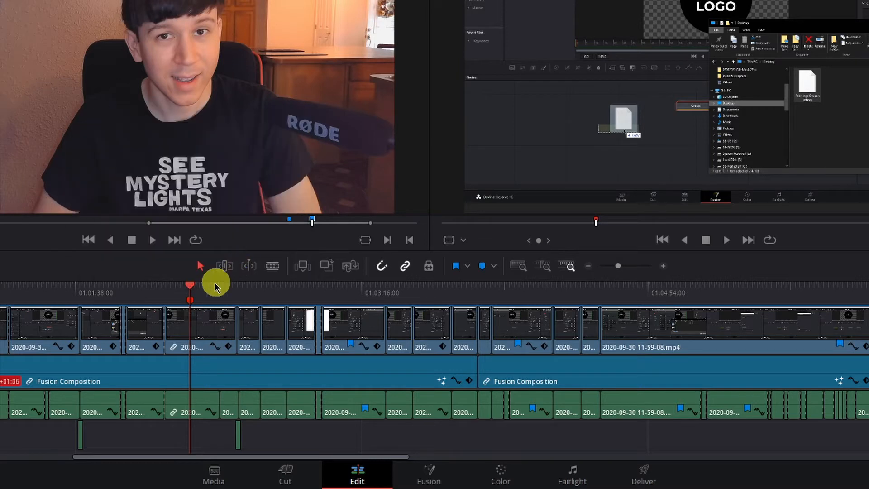
Step: Add a red timeline marker at 01:02:27:28 named "zoom in" with the note "zoom in on interface element"
{"action": "left_click", "coordinate": [217, 286]}
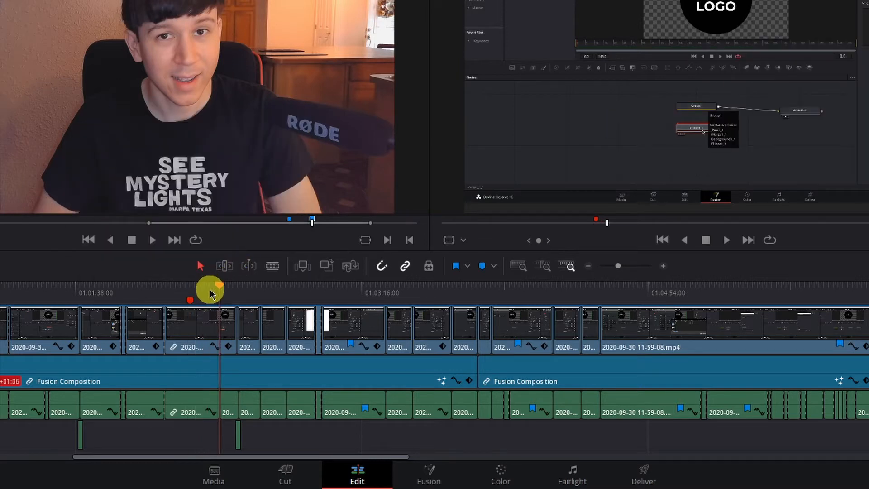
{"action": "key", "text": "ctrl+m"}
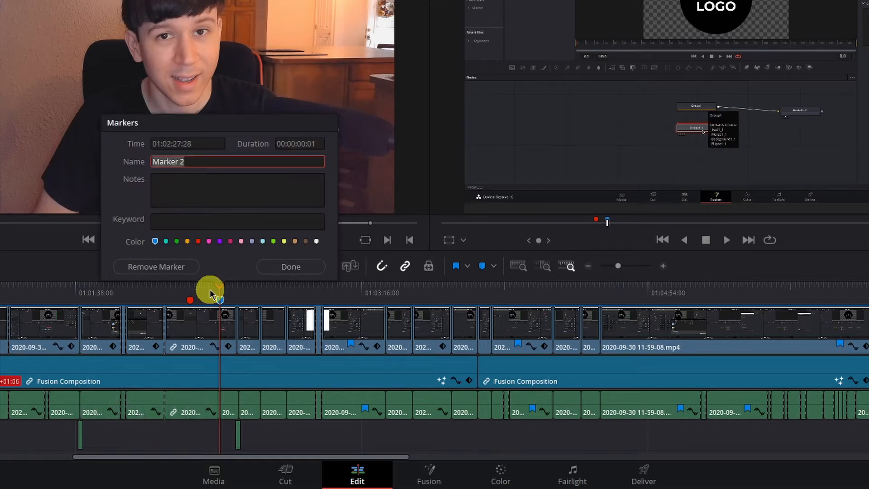
{"action": "left_click", "coordinate": [199, 242]}
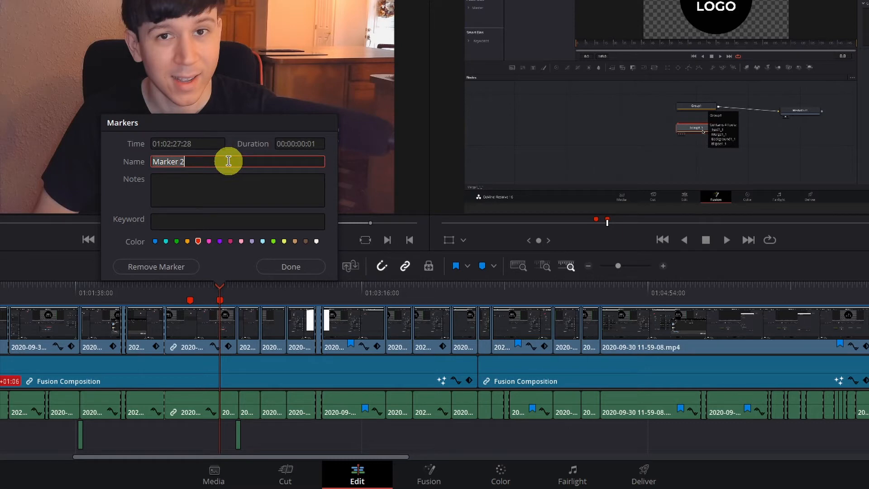
{"action": "type", "text": "zoom in"}
{"action": "key", "text": "Tab"}
{"action": "type", "text": "z"}
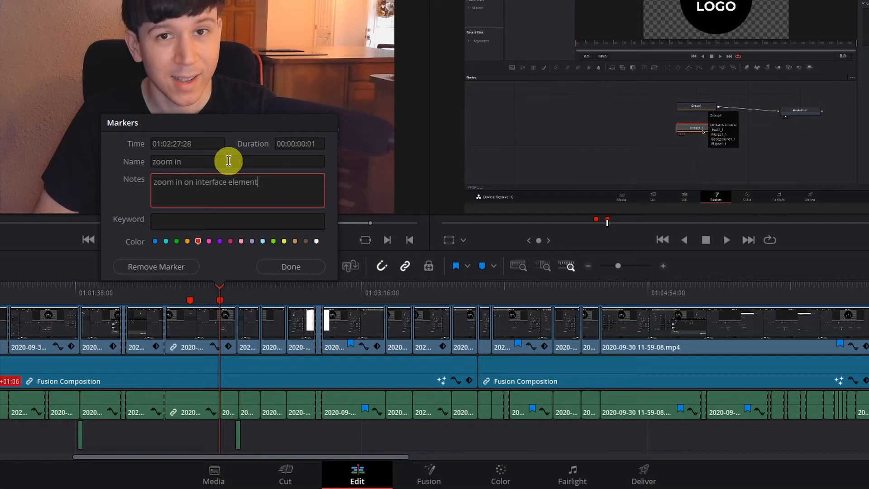
{"action": "key", "text": "Return"}
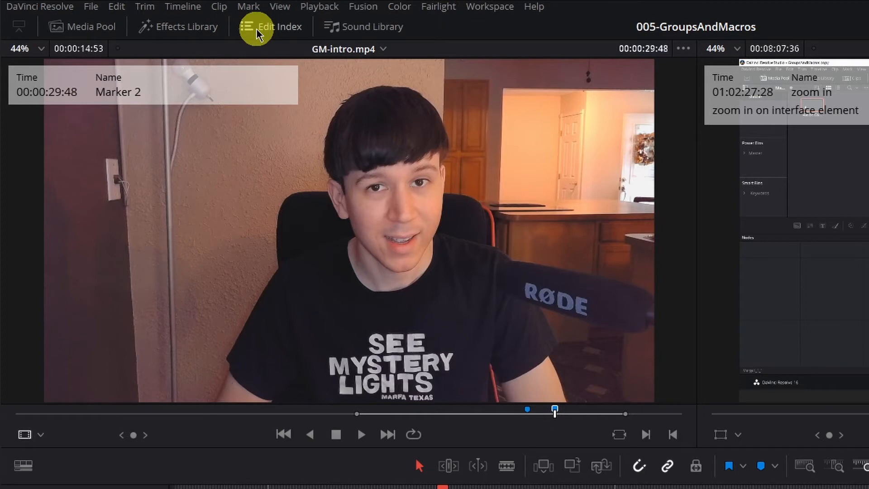
Step: Open the Edit Index and filter it to show only red markers
{"action": "left_click", "coordinate": [257, 34]}
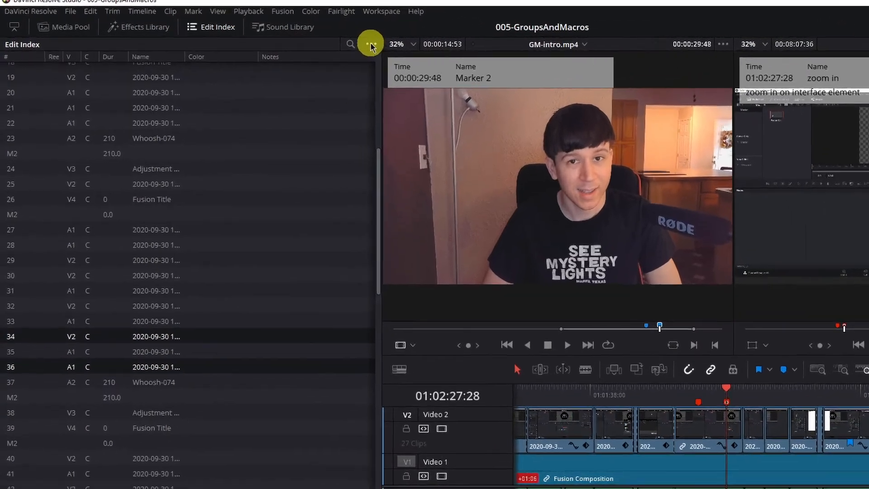
{"action": "left_click", "coordinate": [365, 45]}
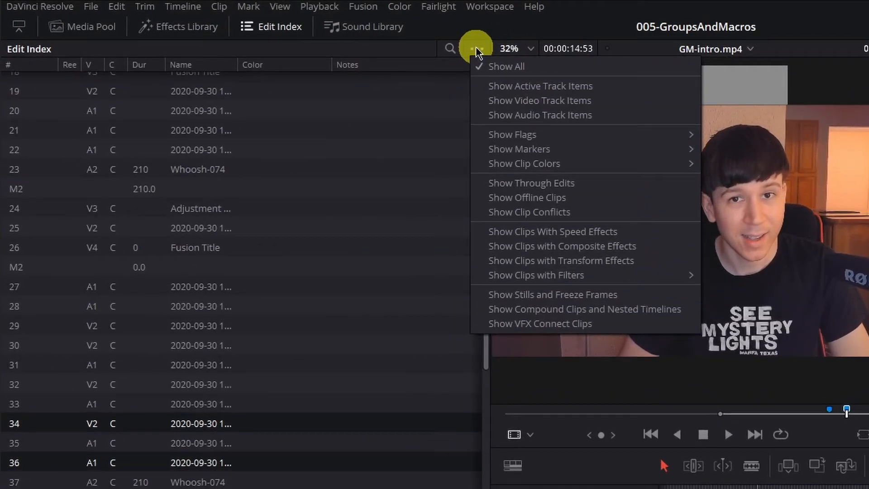
{"action": "mouse_move", "coordinate": [524, 153]}
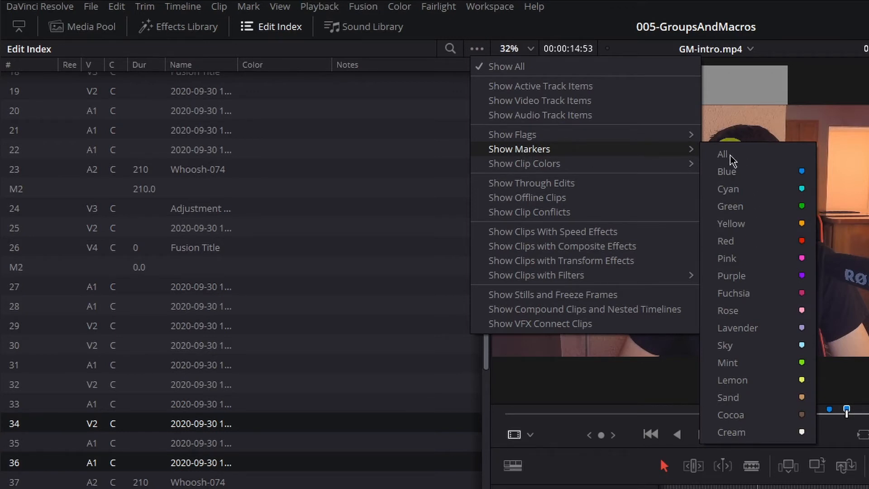
{"action": "left_click", "coordinate": [725, 244]}
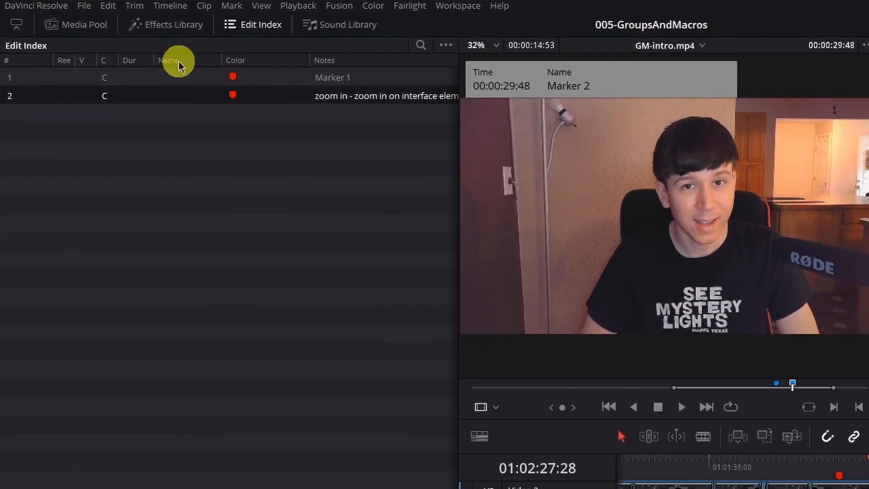
Step: Hide the Reel, V, Name and Dur columns in the Edit Index
{"action": "right_click", "coordinate": [179, 65]}
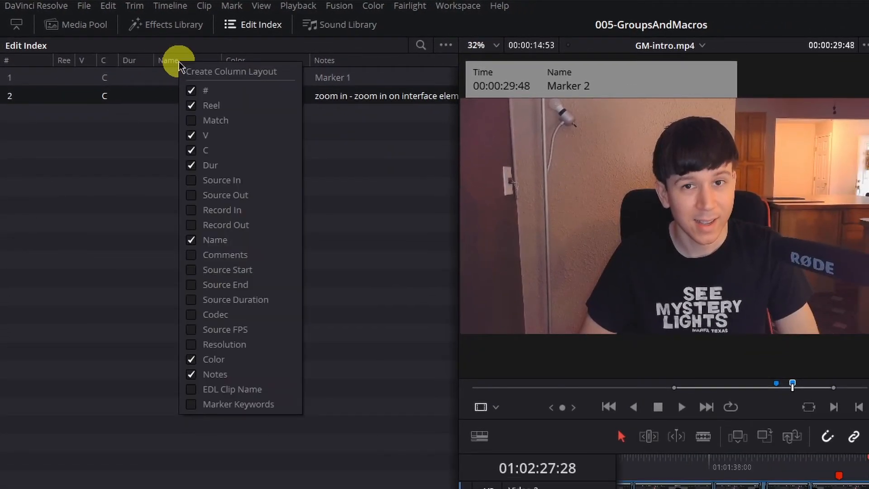
{"action": "left_click", "coordinate": [191, 106]}
{"action": "left_click", "coordinate": [191, 136]}
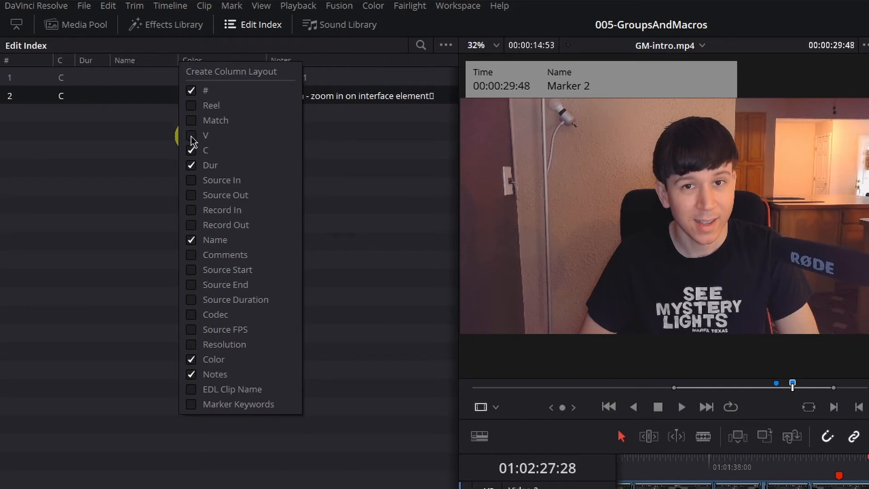
{"action": "left_click", "coordinate": [191, 240]}
{"action": "left_click", "coordinate": [193, 167]}
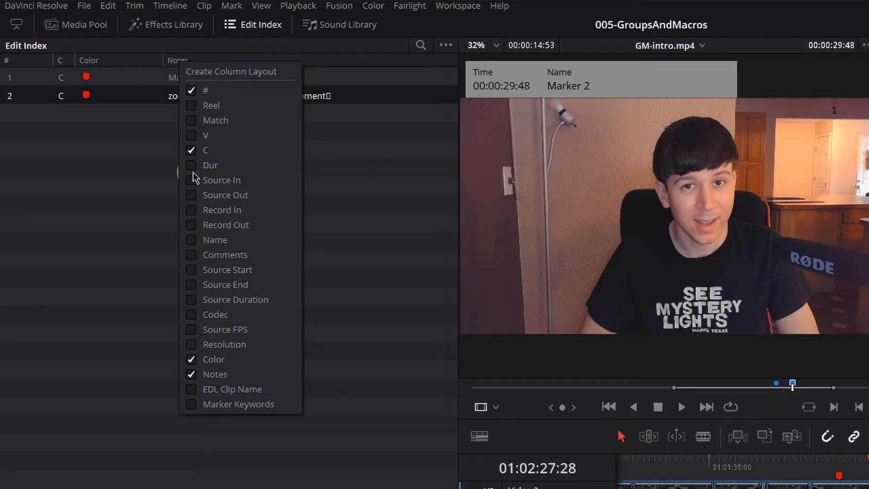
{"action": "left_click", "coordinate": [156, 200]}
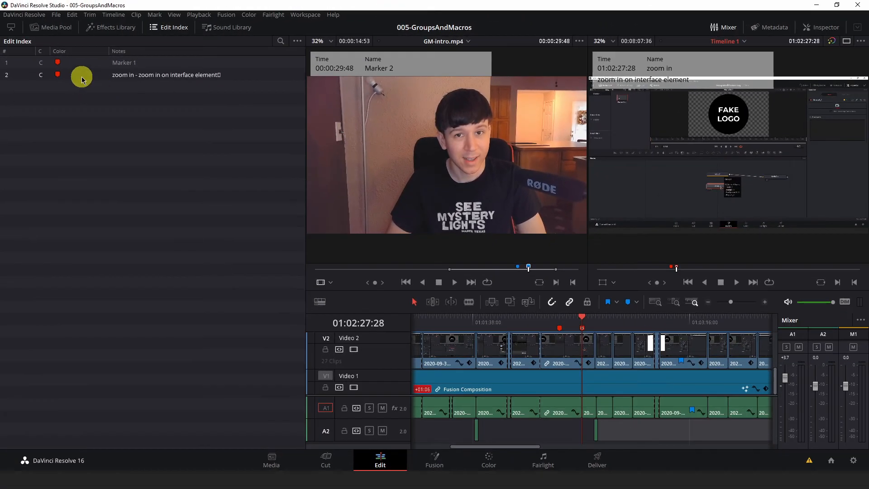
Step: Jump the playhead between the two red markers from the Edit Index, ending on Marker 1
{"action": "left_click", "coordinate": [74, 64]}
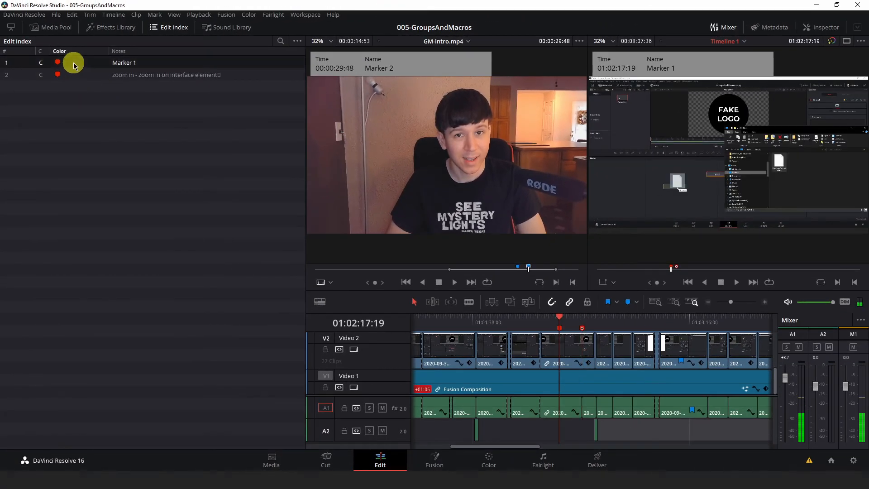
{"action": "left_click", "coordinate": [74, 77]}
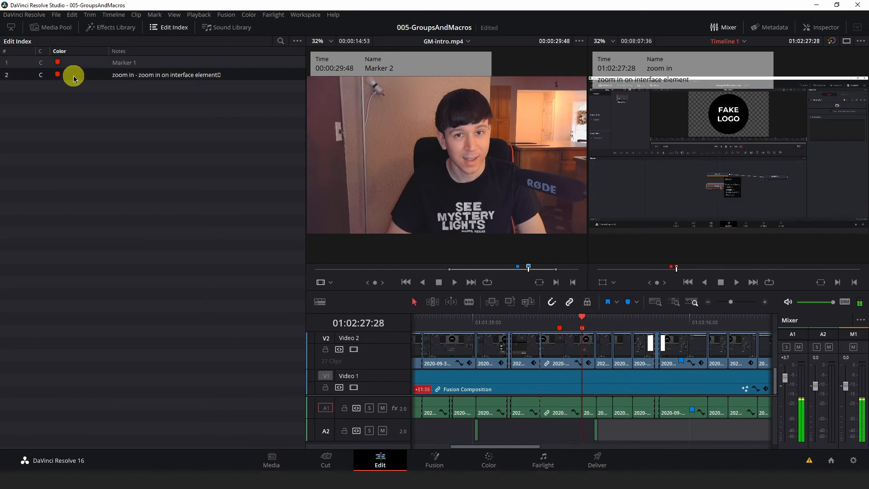
{"action": "left_click", "coordinate": [87, 64]}
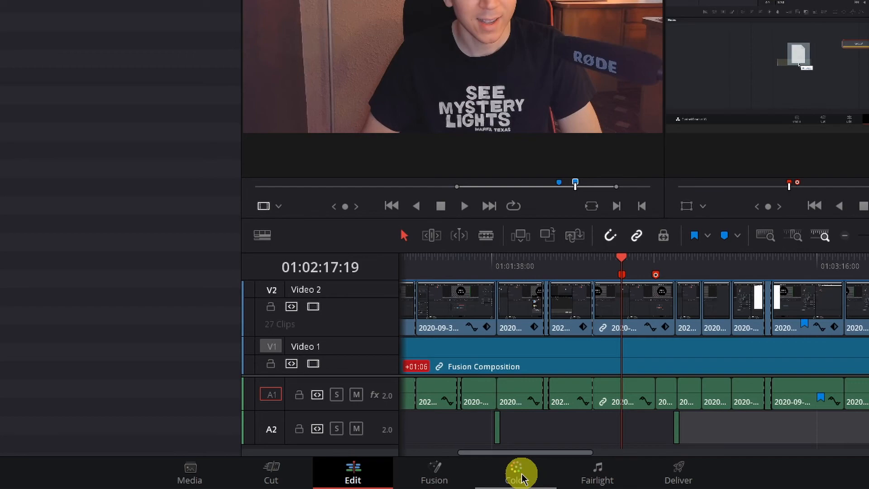
Step: Switch to the Color page and filter the clip thumbnails to clips with any flag
{"action": "left_click", "coordinate": [522, 478]}
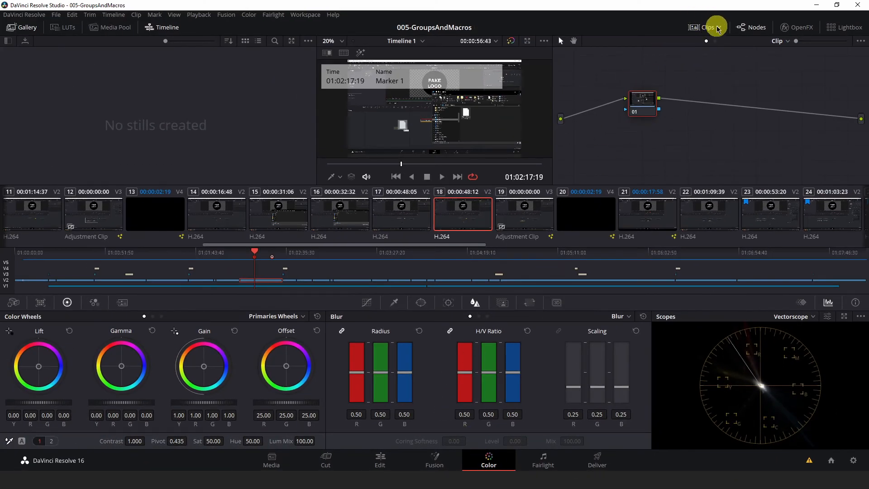
{"action": "left_click", "coordinate": [712, 28]}
{"action": "left_click", "coordinate": [704, 28]}
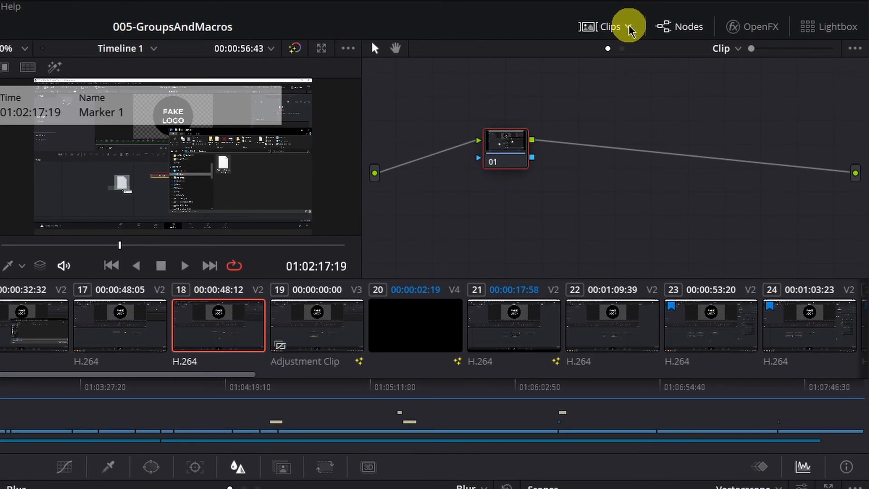
{"action": "left_click", "coordinate": [629, 28]}
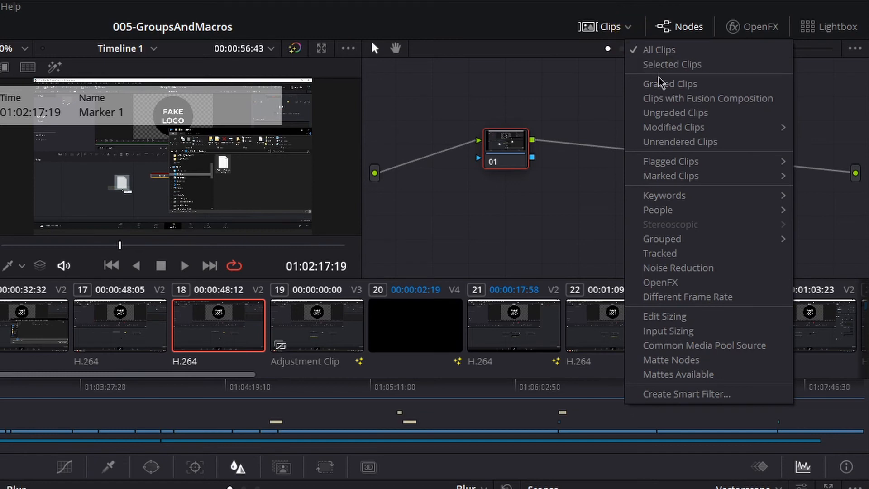
{"action": "mouse_move", "coordinate": [673, 165]}
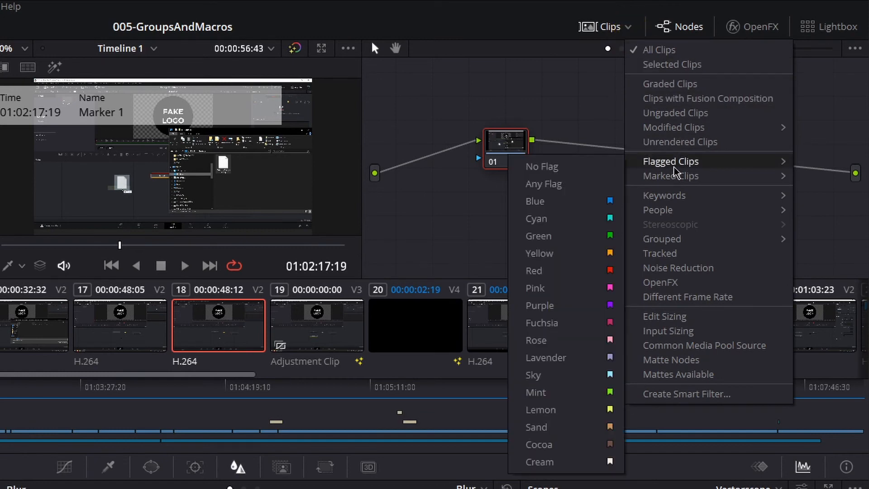
{"action": "left_click", "coordinate": [552, 185]}
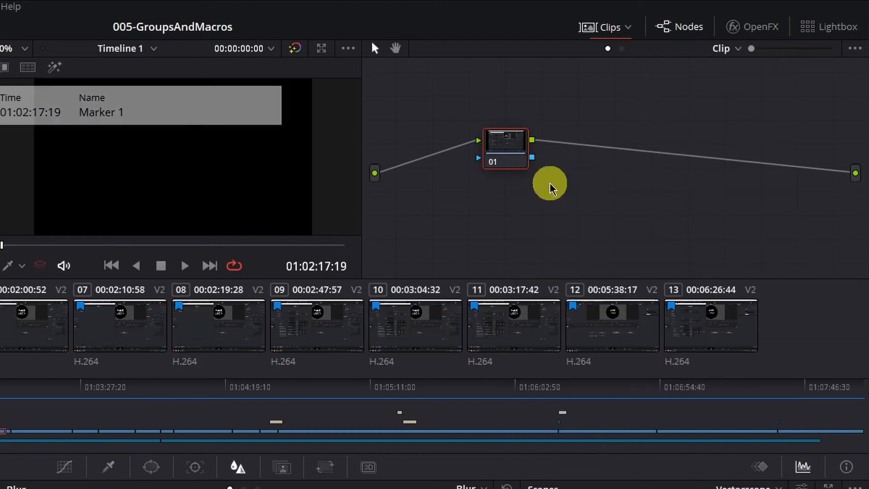